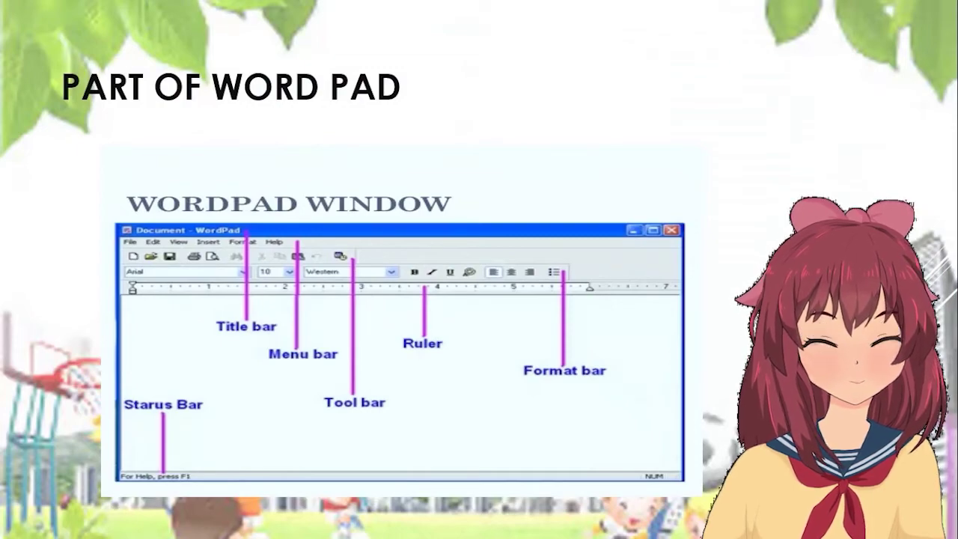
- Leave the slideshow and launch WordPad by searching 'wordpad' from the Start menu
key("Escape")
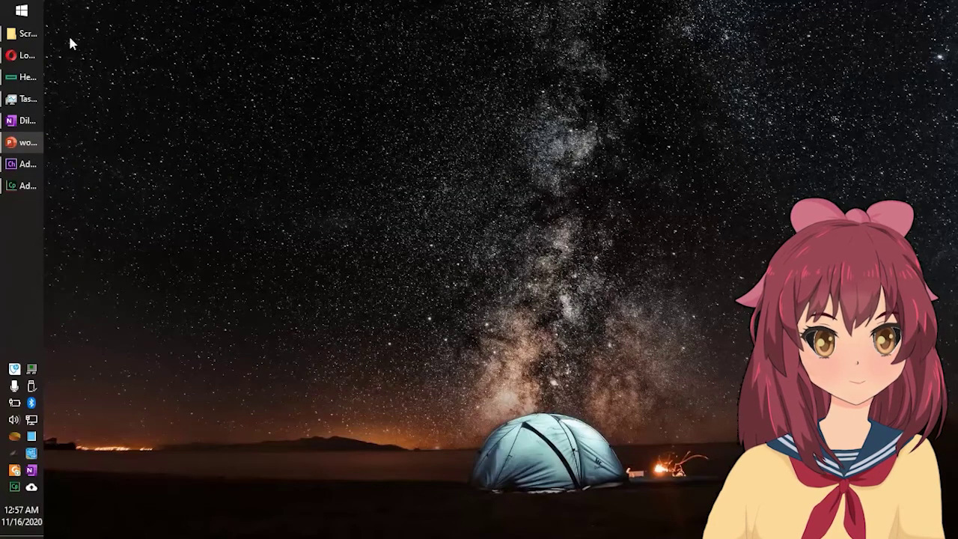
left_click(21, 10)
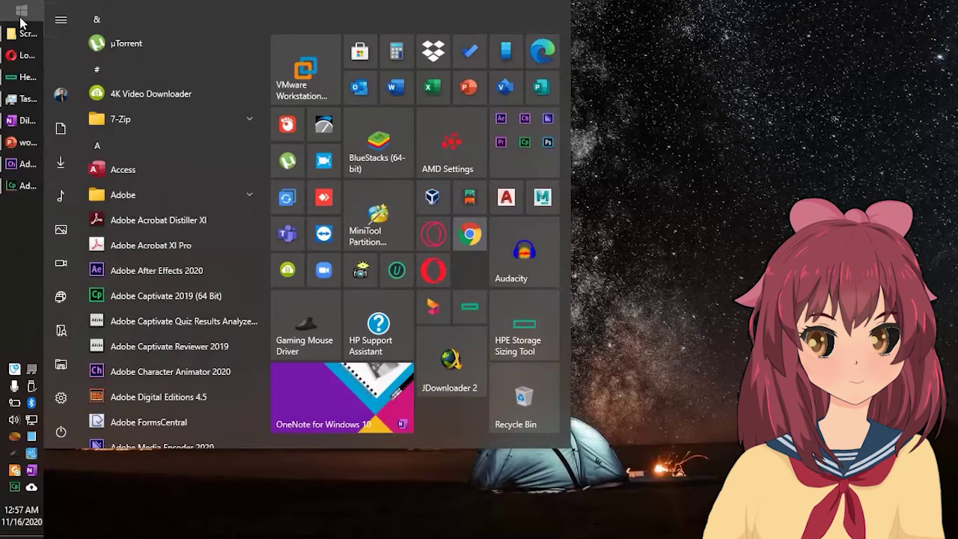
type("w")
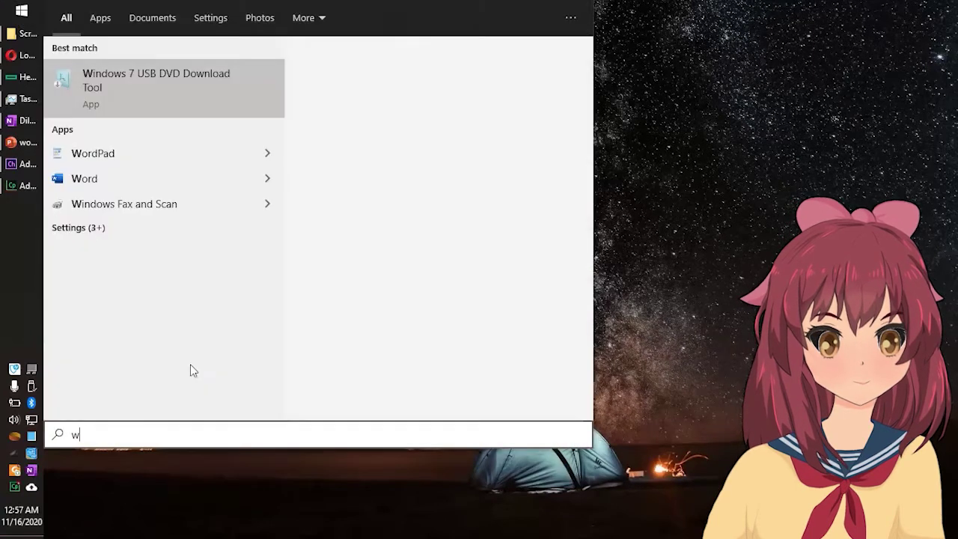
type("o")
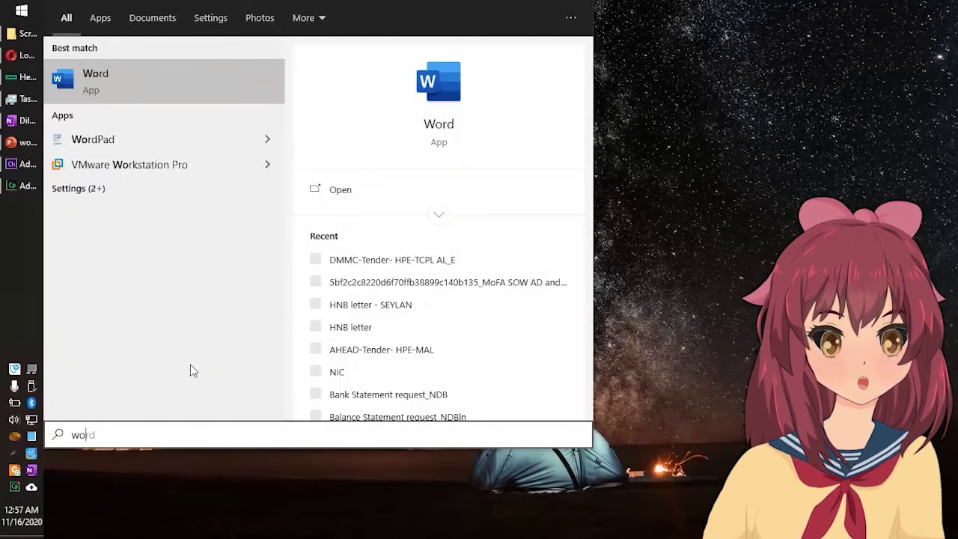
type("rd")
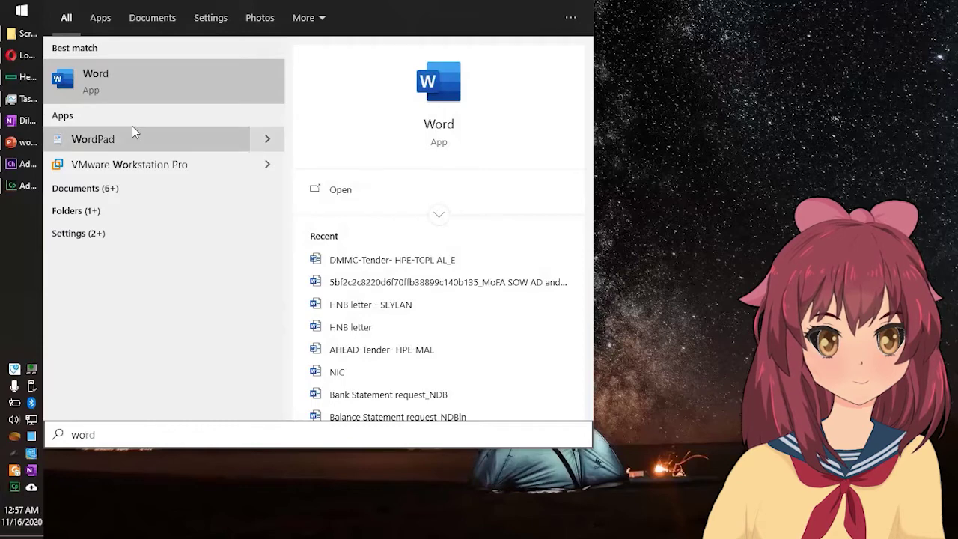
type("pad")
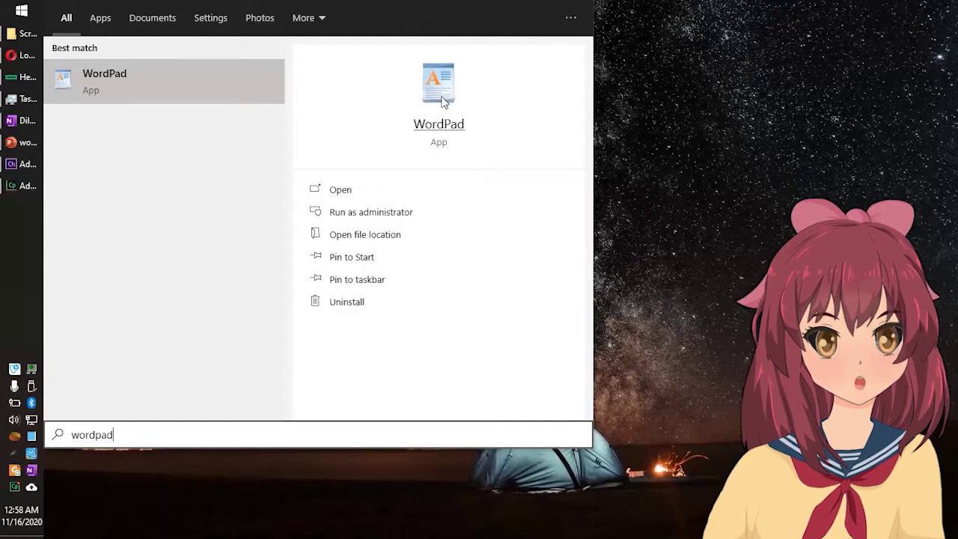
left_click(442, 132)
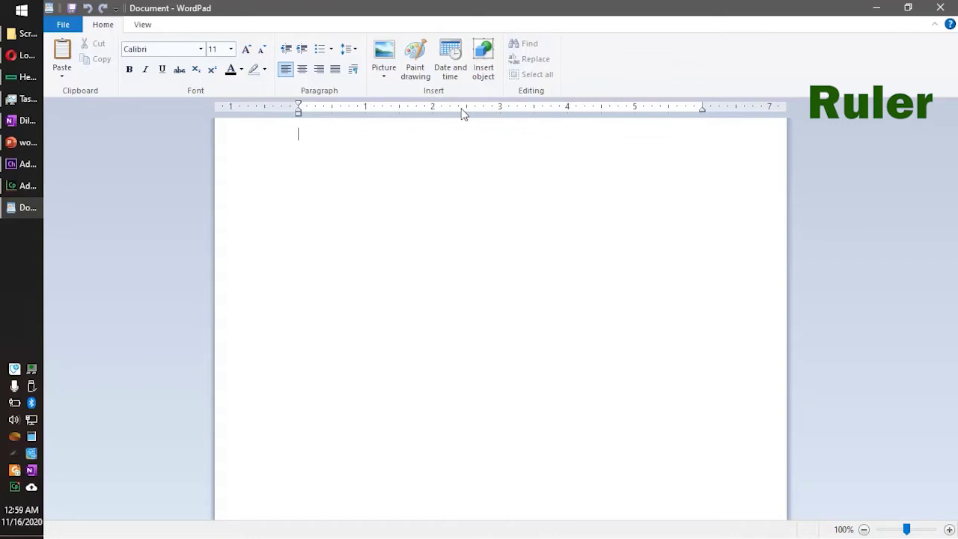
- Place a left tab stop on the ruler at the 2-inch mark
left_click(431, 109)
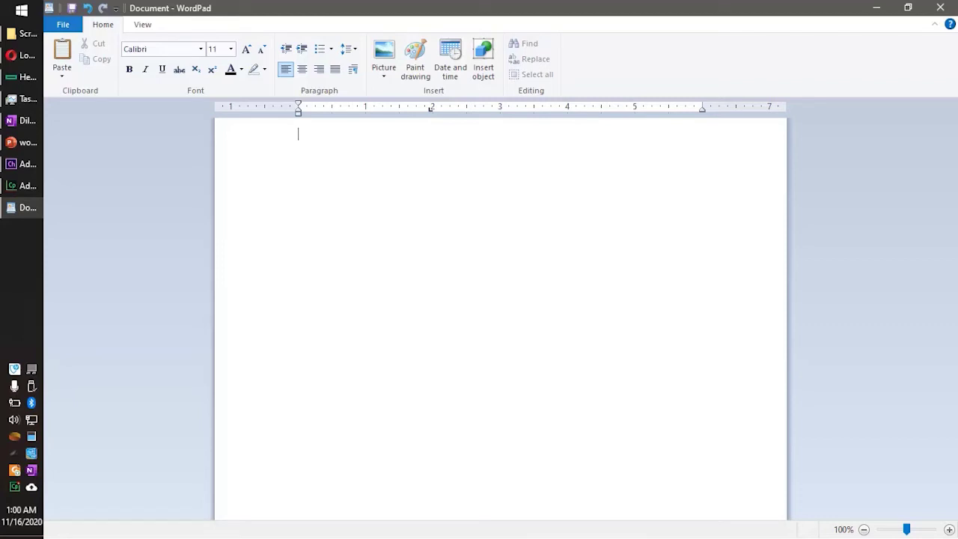
- Type 'Grade 1' on the first line, then switch to another open window
type("Gra")
type("de 1")
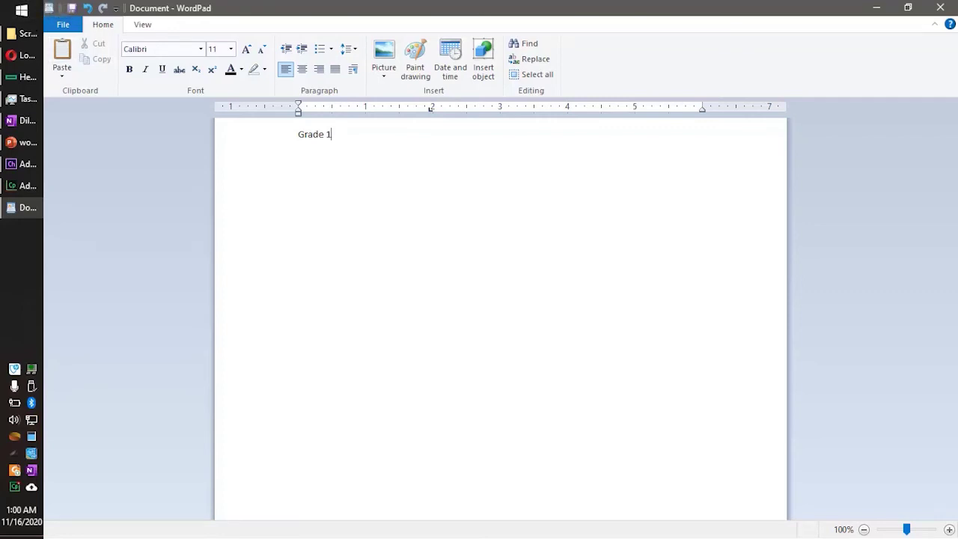
key("alt+Tab")
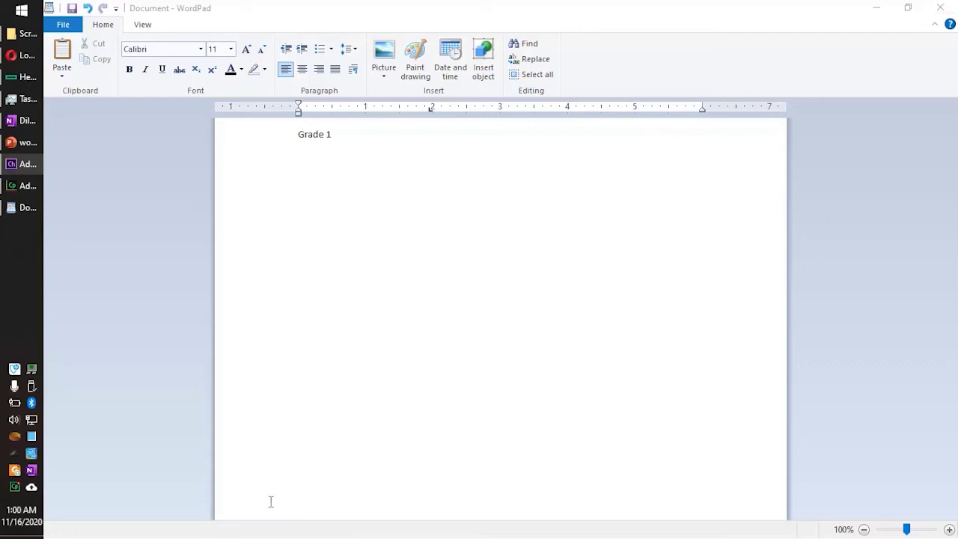
left_click(430, 171)
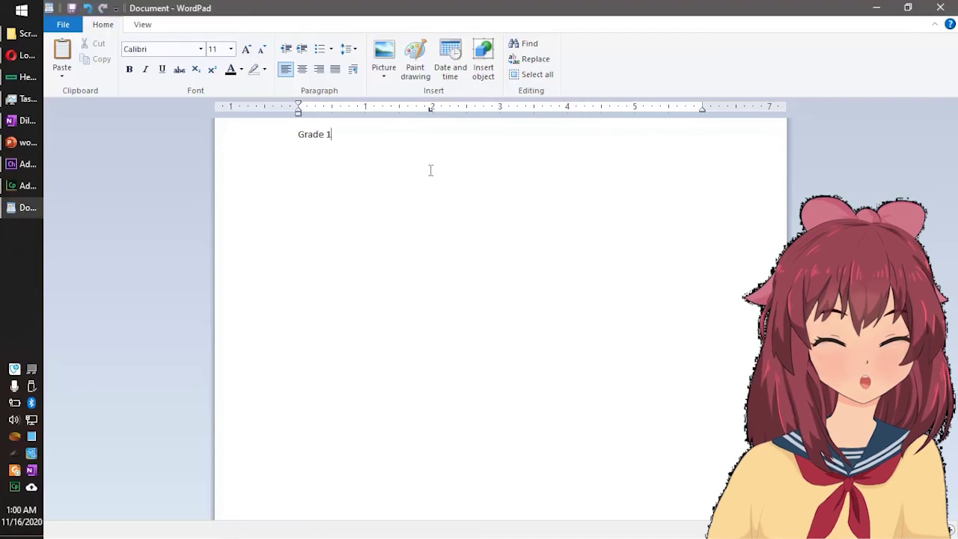